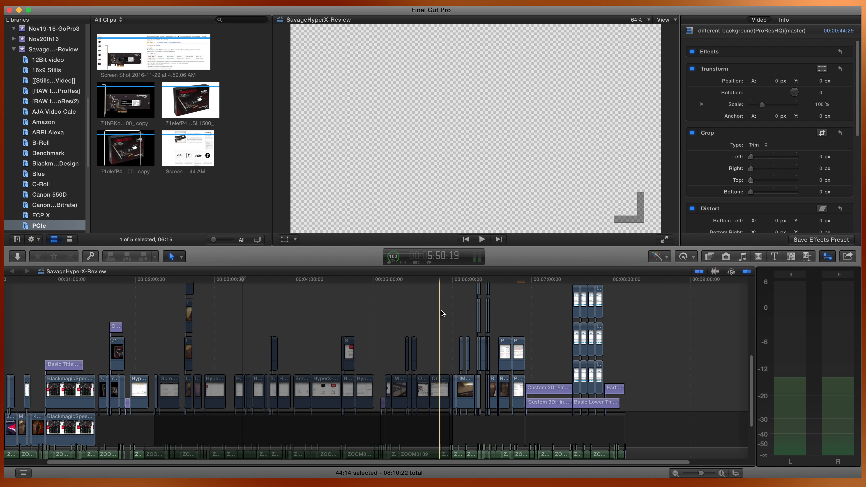
Make the timeline area taller by shrinking the viewer area so the full stack of clip lanes fits
click(196, 314)
click(169, 312)
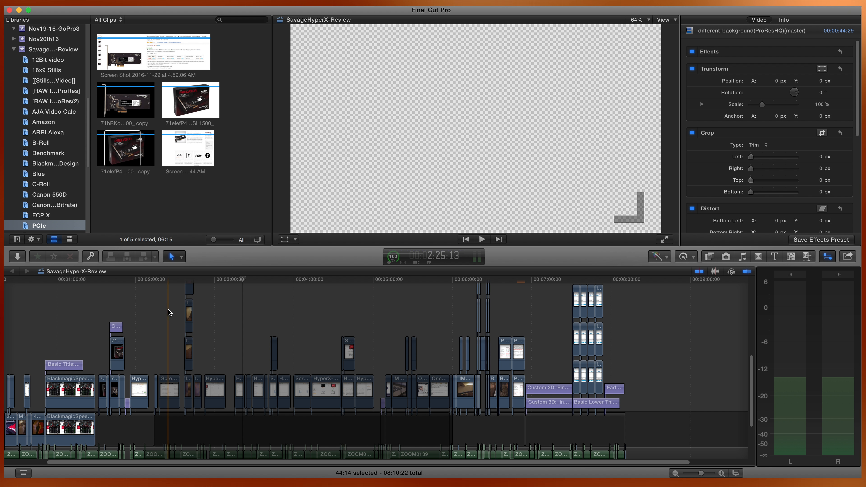
scroll(168, 312, up, 15)
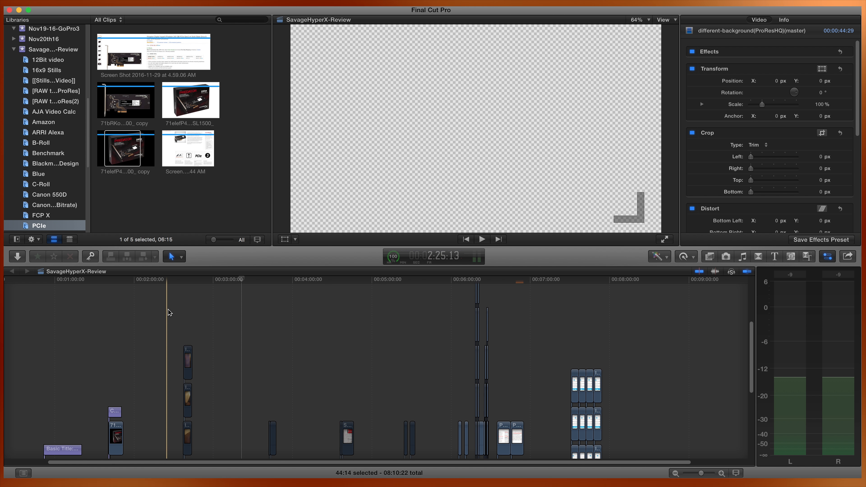
scroll(167, 307, down, 12)
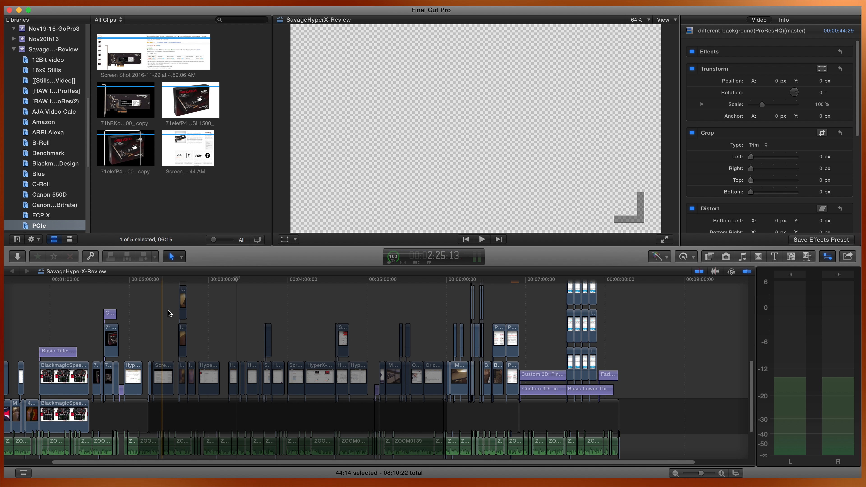
scroll(165, 303, up, 5)
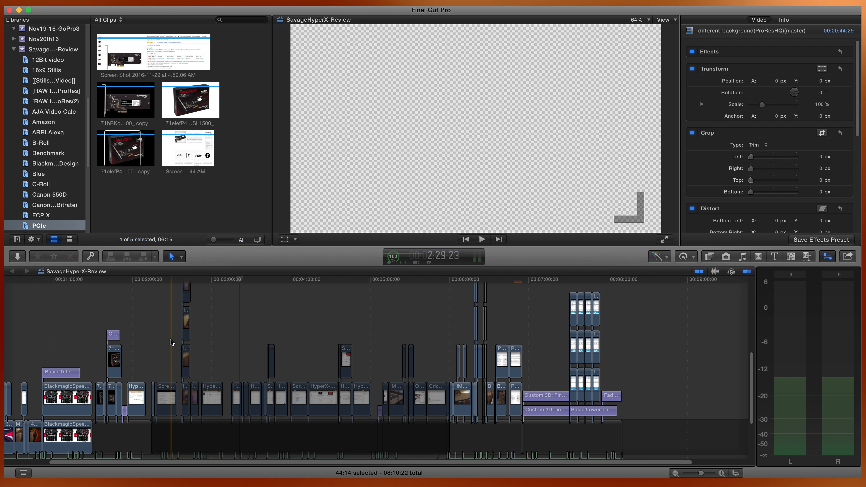
scroll(172, 342, down, 4)
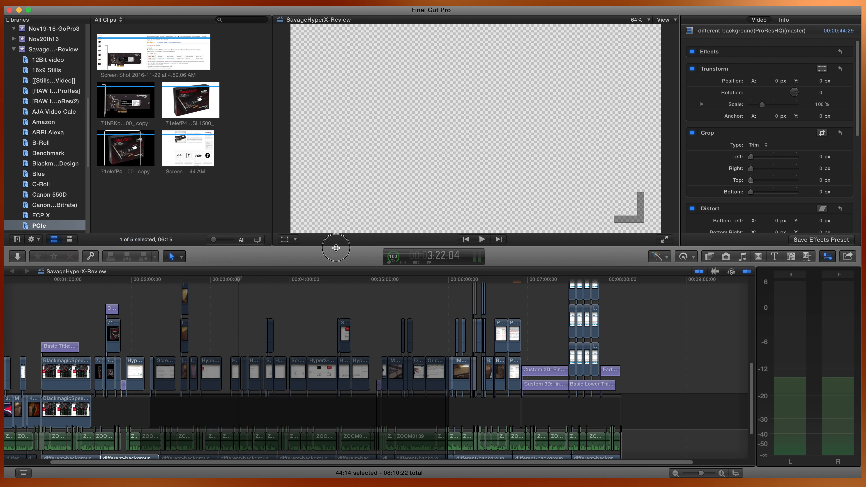
click(337, 230)
drag(339, 224, 343, 182)
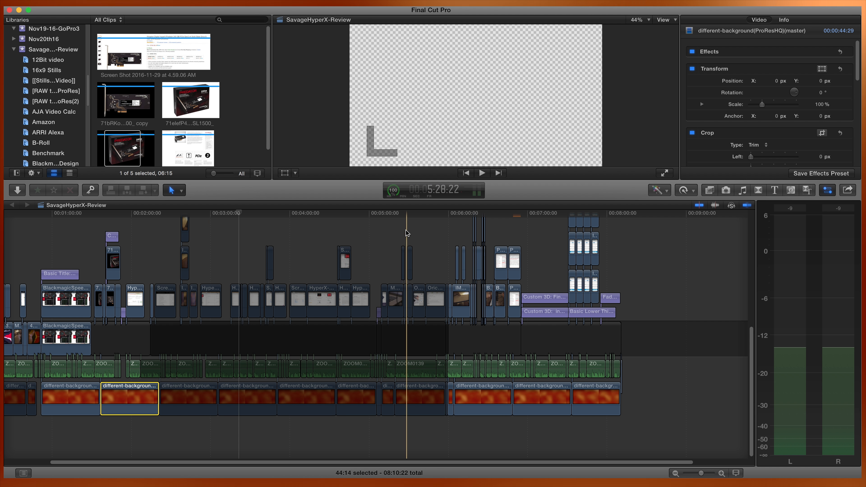
Select all stacked clips between about 2:12 and 5:55 on the timeline and enable them
scroll(439, 233, up, 5)
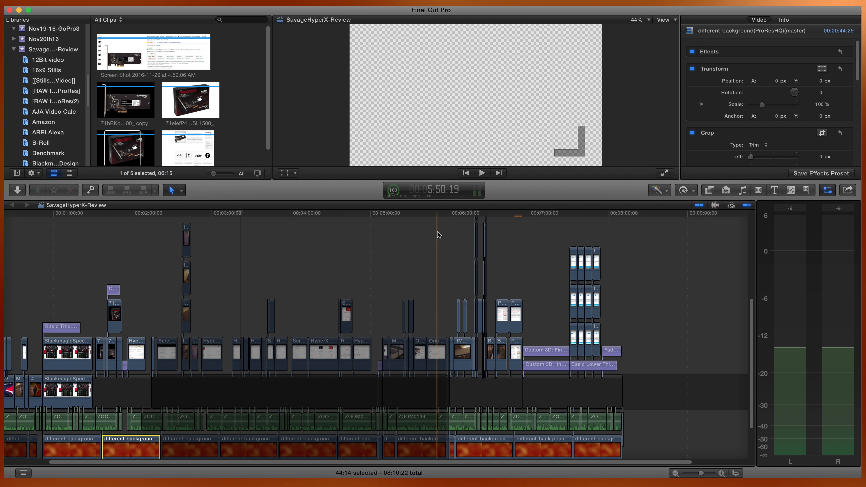
scroll(154, 277, up, 1)
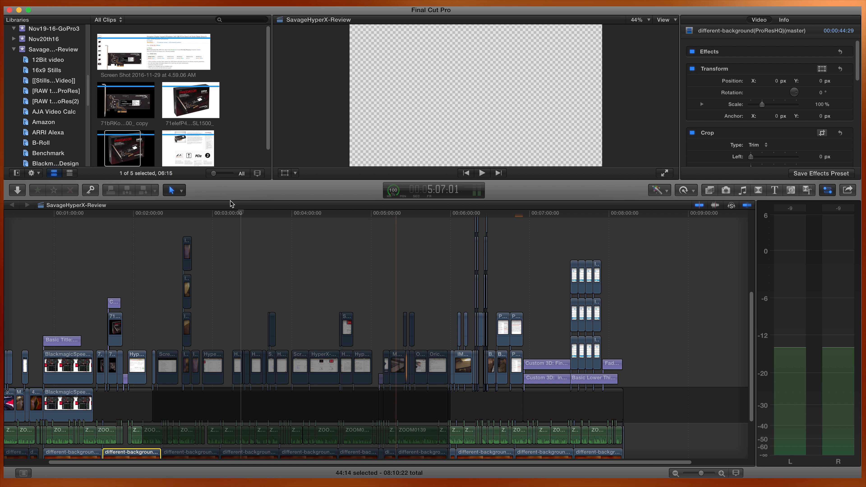
drag(151, 231, 445, 429)
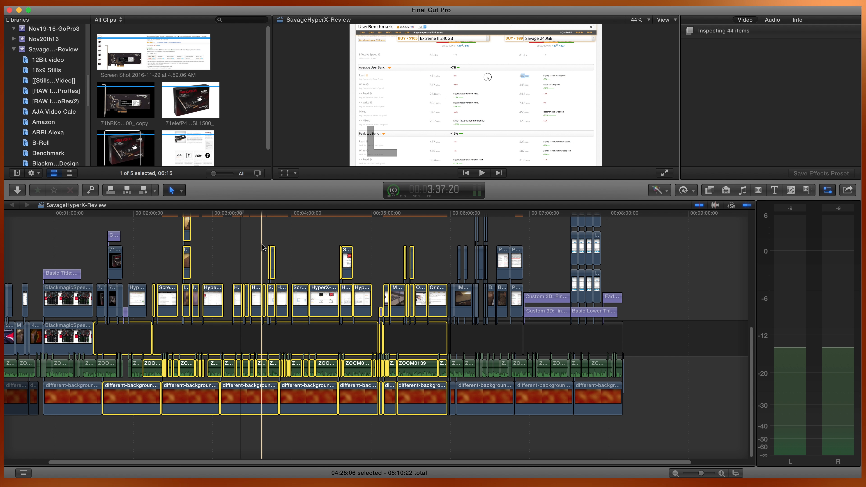
scroll(263, 248, up, 5)
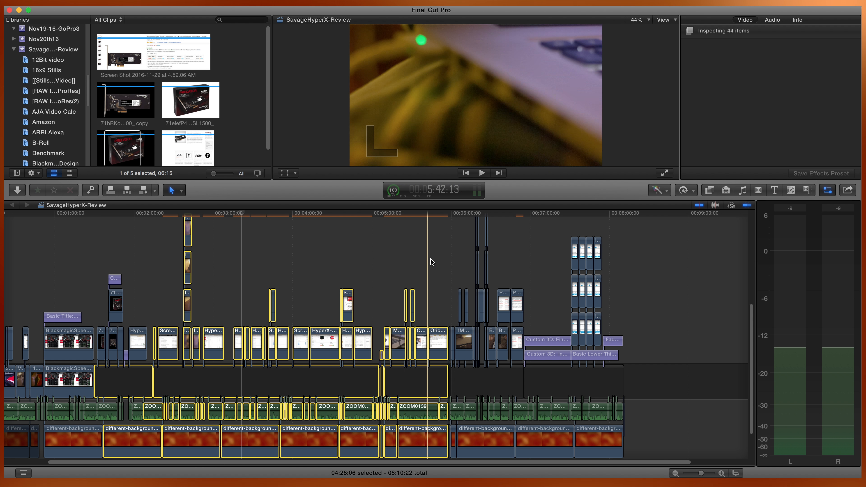
scroll(460, 262, right, 1)
scroll(460, 263, up, 1)
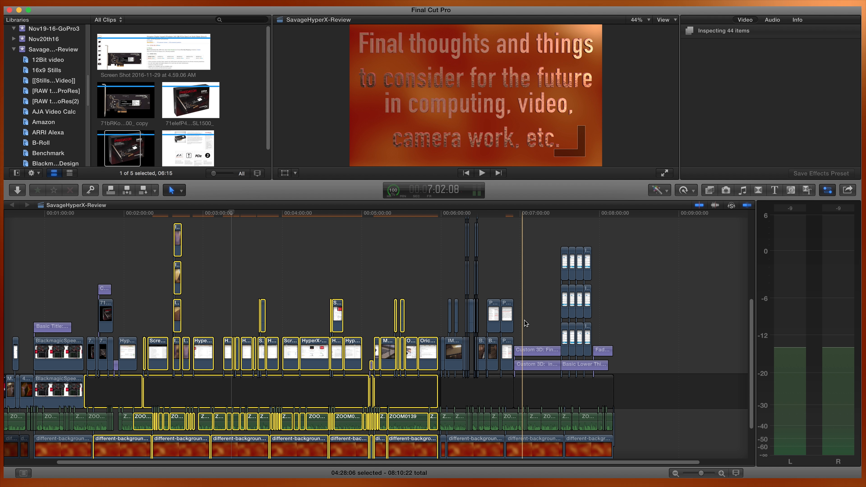
scroll(529, 323, left, 5)
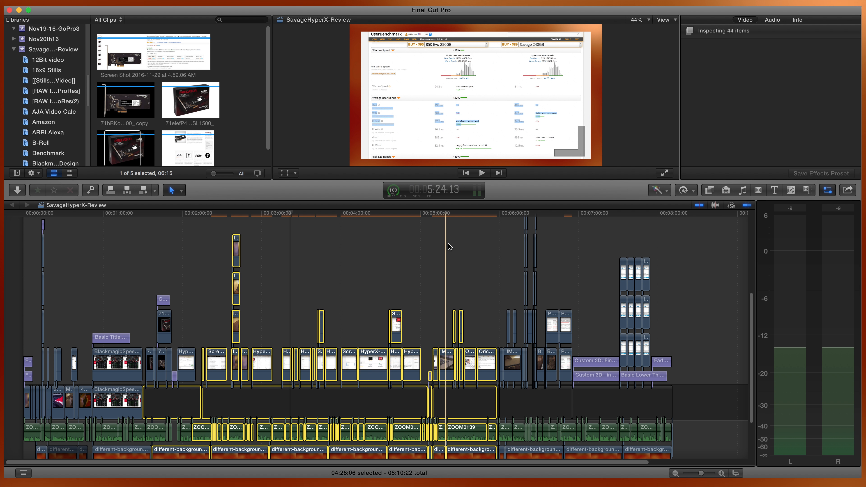
Disable the selected block of clips again
key(v)
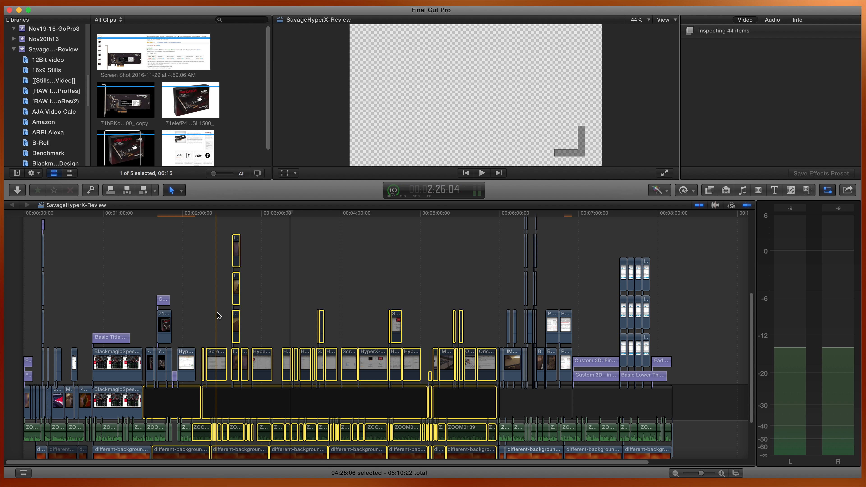
scroll(219, 316, down, 5)
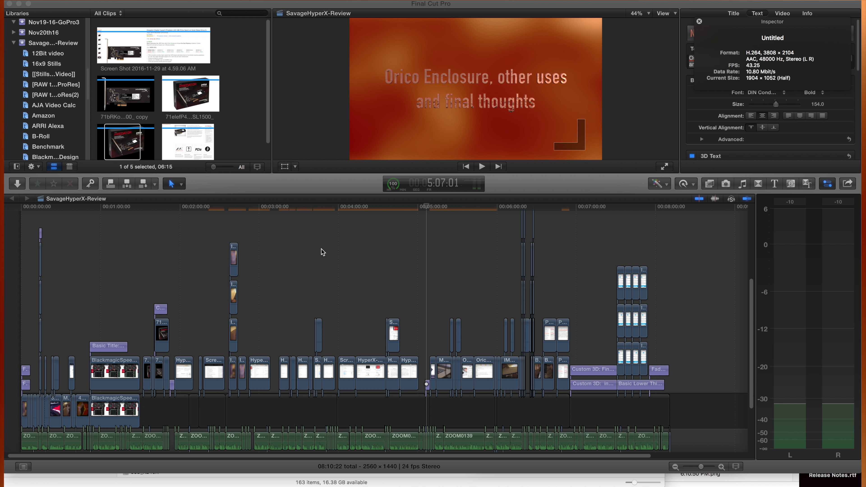
Select all stacked clips from about 2:55 to 5:50, leaving out the background clip that starts before 2:55
click(322, 246)
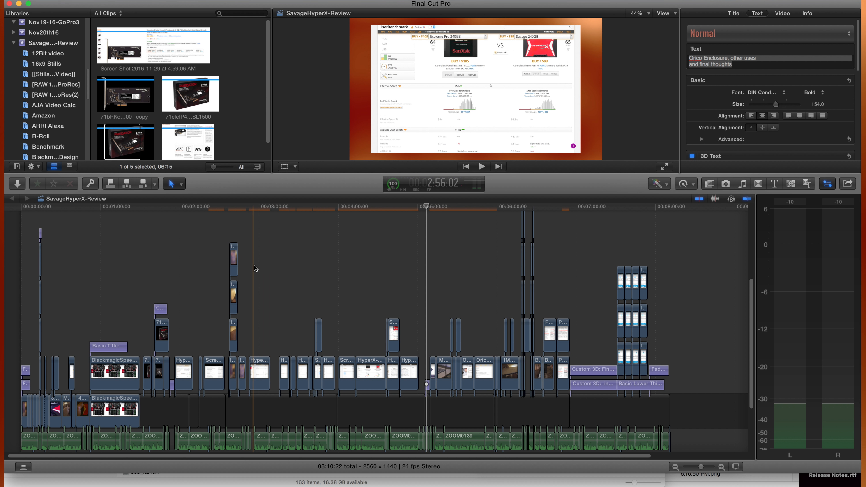
drag(251, 266, 495, 457)
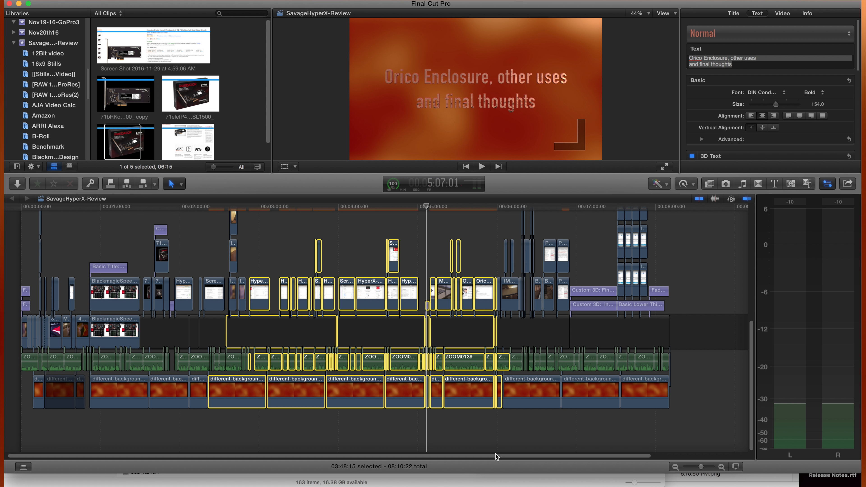
super+click(248, 395)
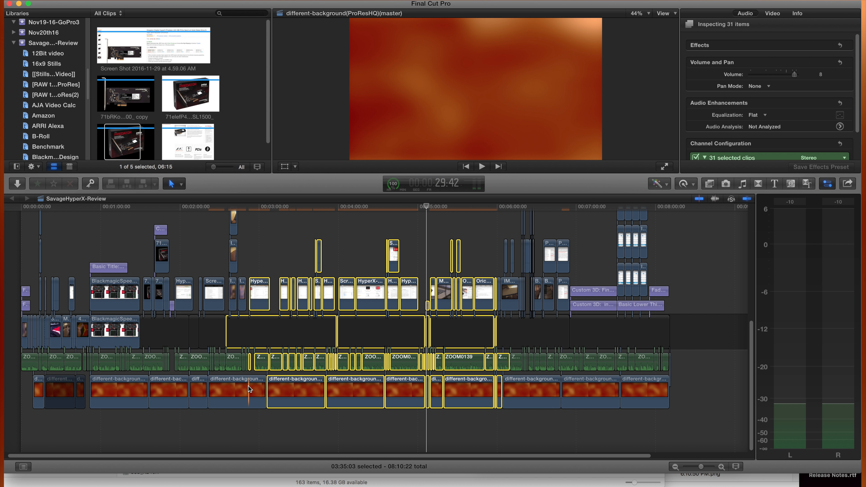
Split the bottom background clip and the primary storyline's gap clip at about 2:54 with the Blade tool
key(b)
click(253, 385)
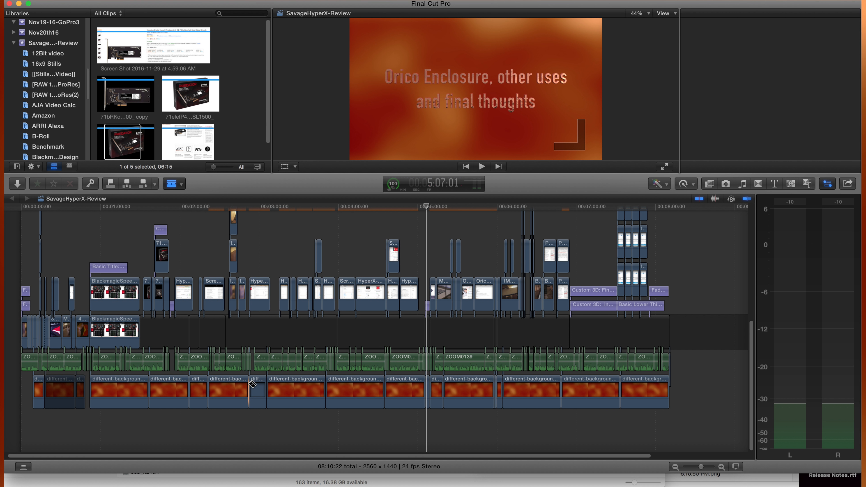
key(a)
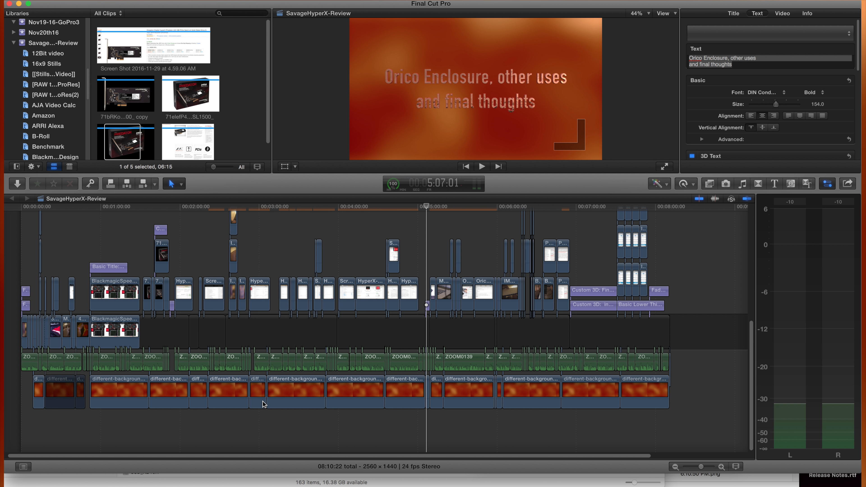
scroll(263, 396, up, 5)
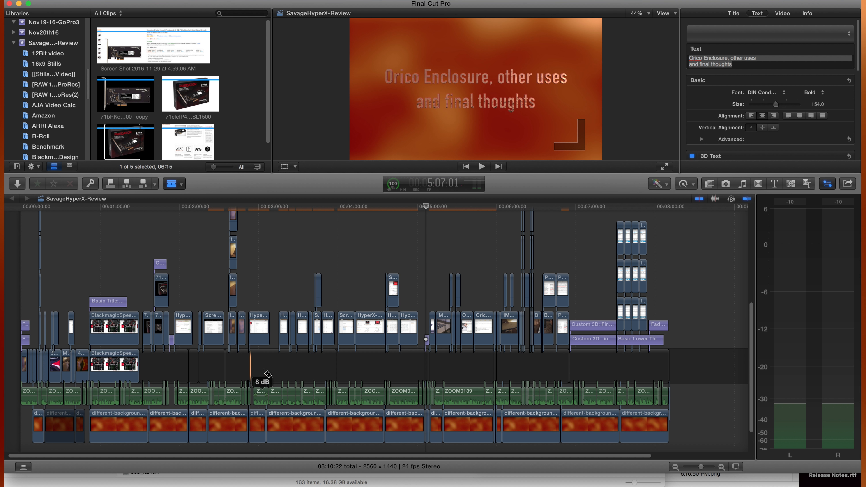
key(a)
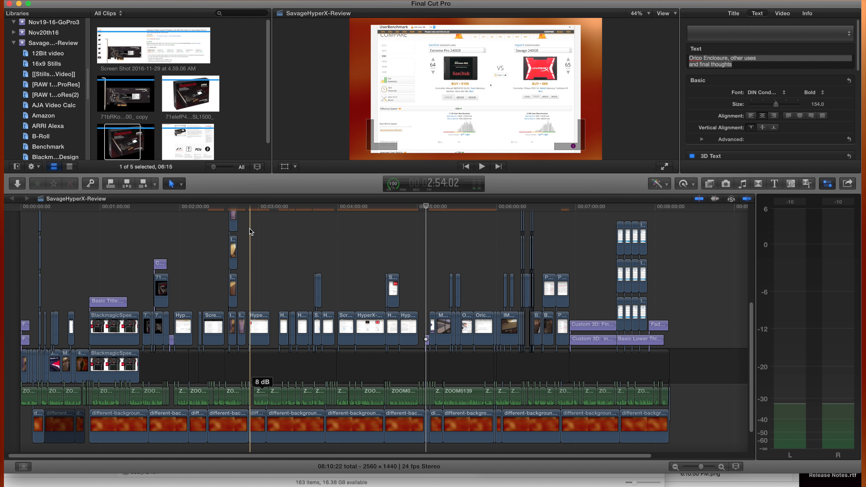
Select all clips from the 2:54 cut to about 5:50, exclude the gap clip before the cut, and disable them
drag(251, 223, 473, 429)
drag(473, 429, 473, 430)
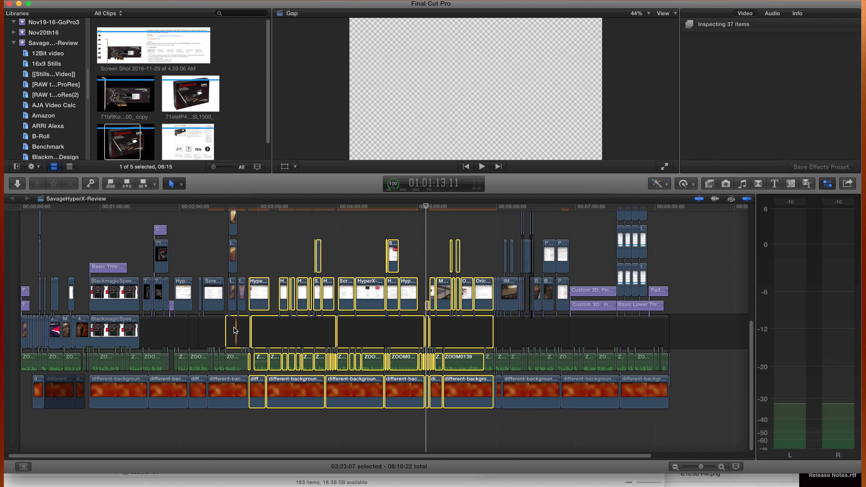
super+click(234, 330)
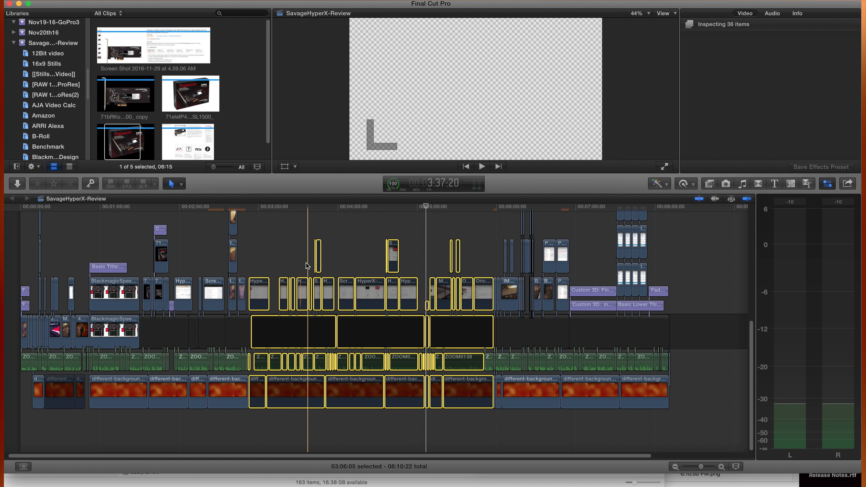
scroll(311, 256, up, 5)
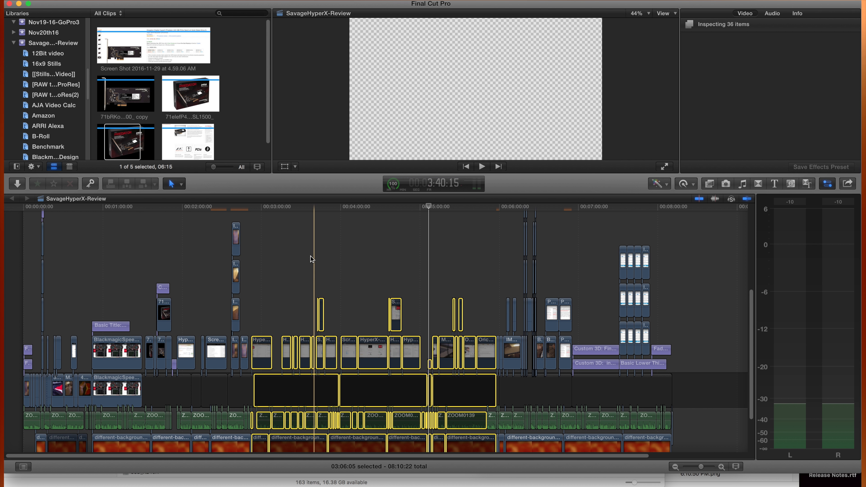
scroll(311, 257, up, 5)
Select the IMG_6988 clip in the lane just above the gap clips and place the playhead on it at 2:46:07
click(209, 295)
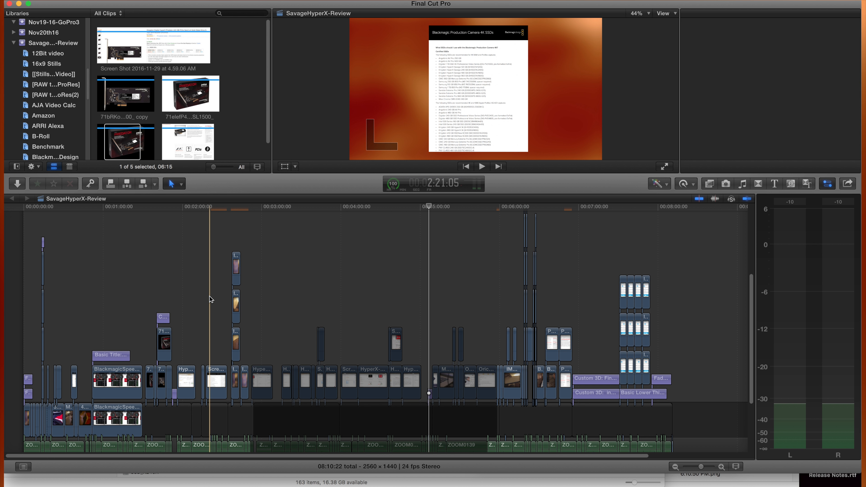
key(super+equal)
key(super+equal)
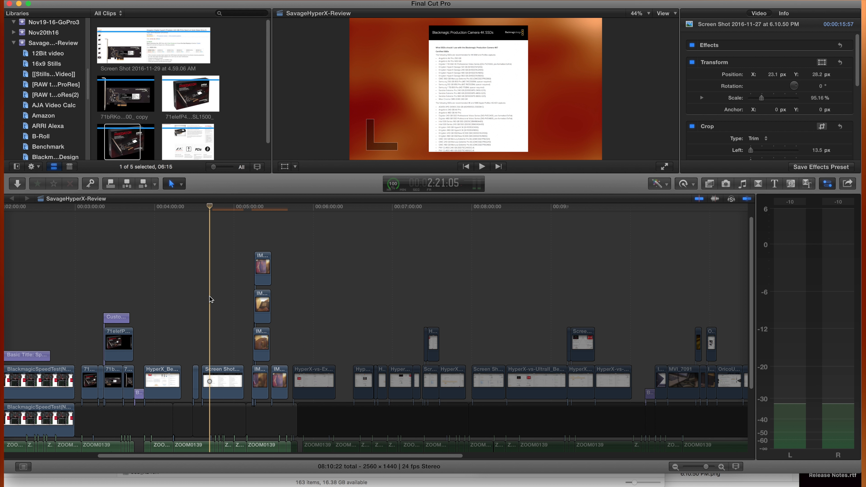
key(super+equal)
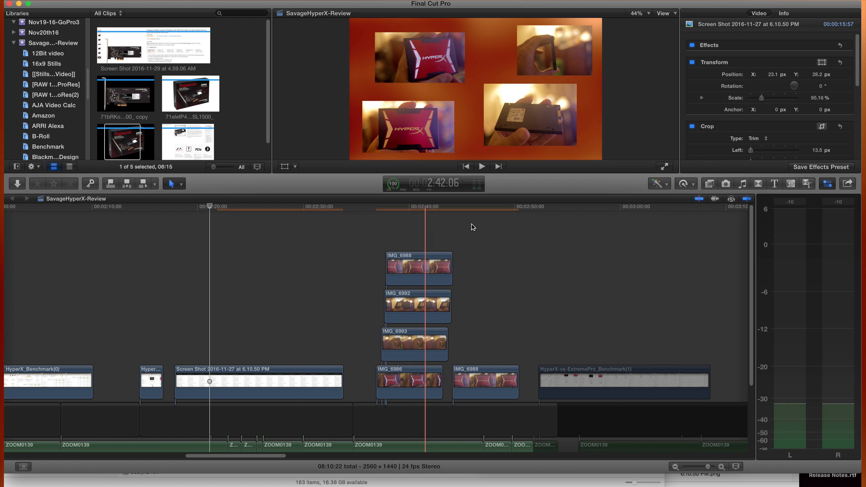
key(alt+super+s)
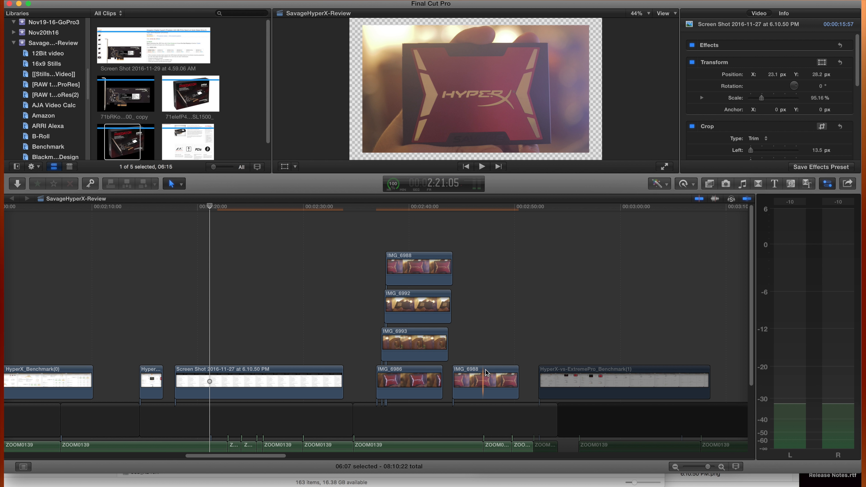
click(487, 373)
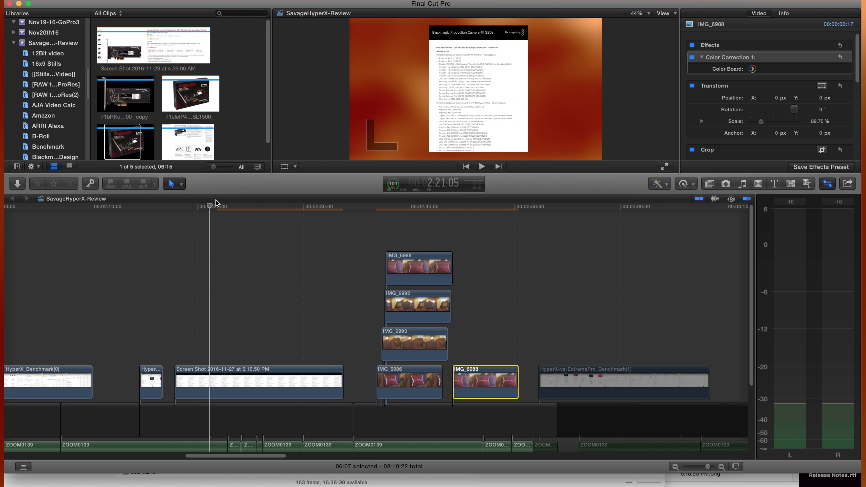
click(475, 225)
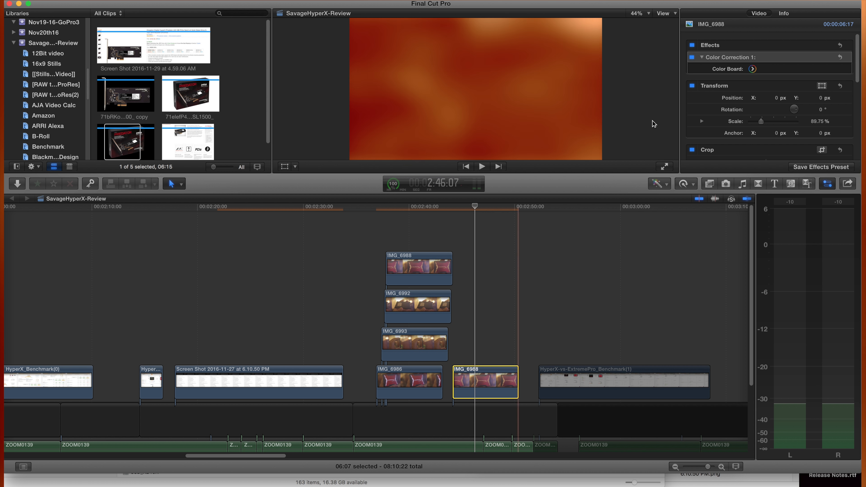
In the IMG_6988 clip's Color Board, raise the global saturation and slightly lower the shadows exposure
click(753, 69)
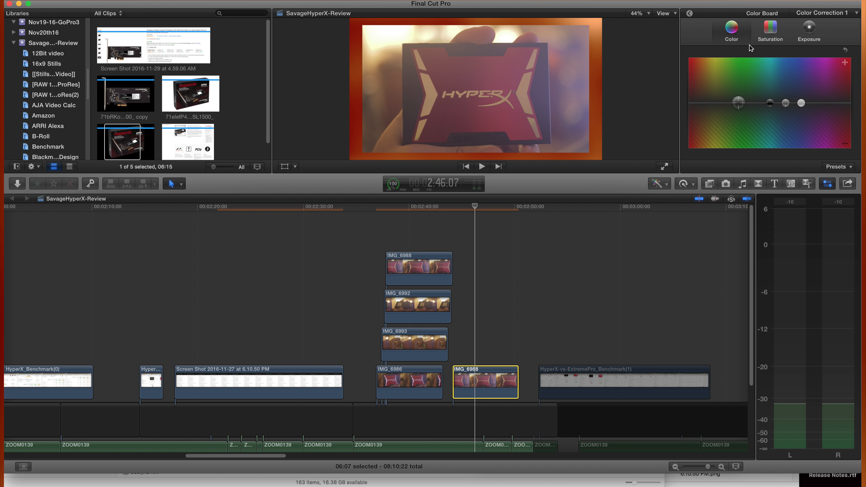
click(802, 40)
click(695, 105)
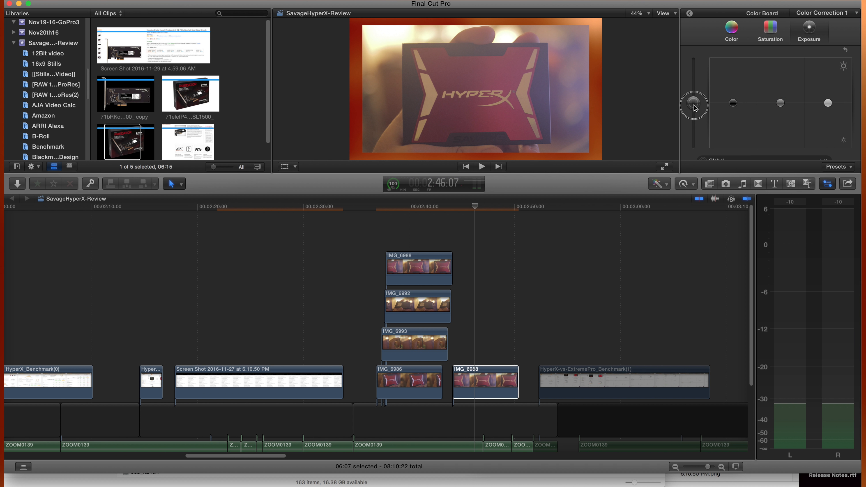
click(777, 30)
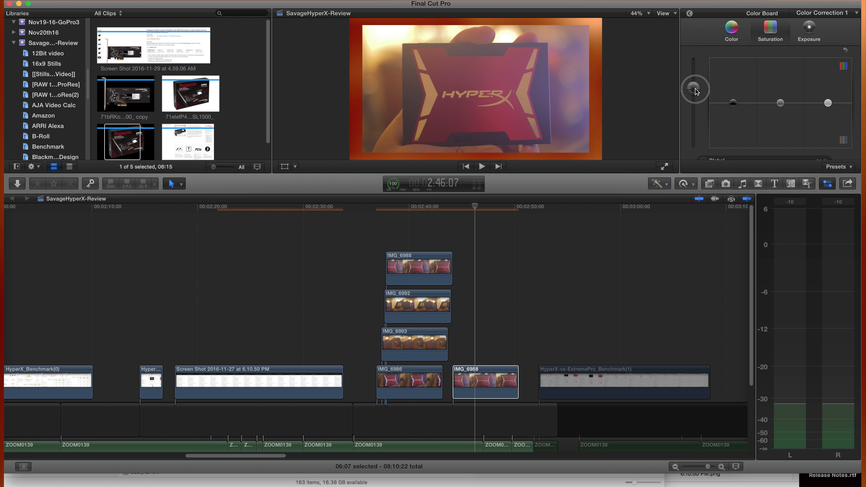
click(808, 29)
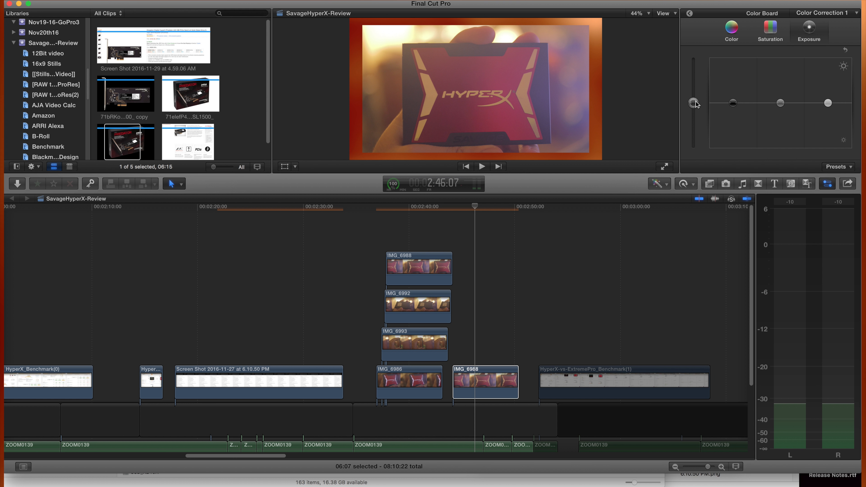
drag(737, 106, 737, 111)
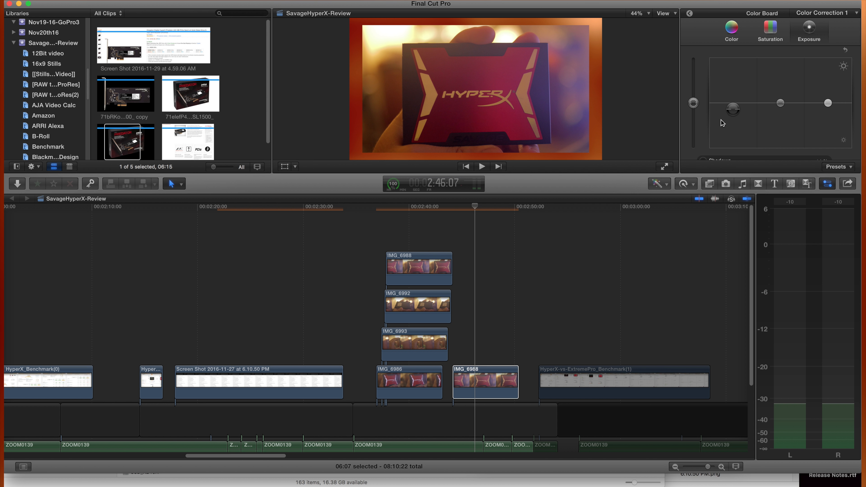
In the IMG_6988 clip's Color Board, lower the shadows exposure slightly further and slightly raise the midtones and highlights exposure
drag(737, 114, 832, 104)
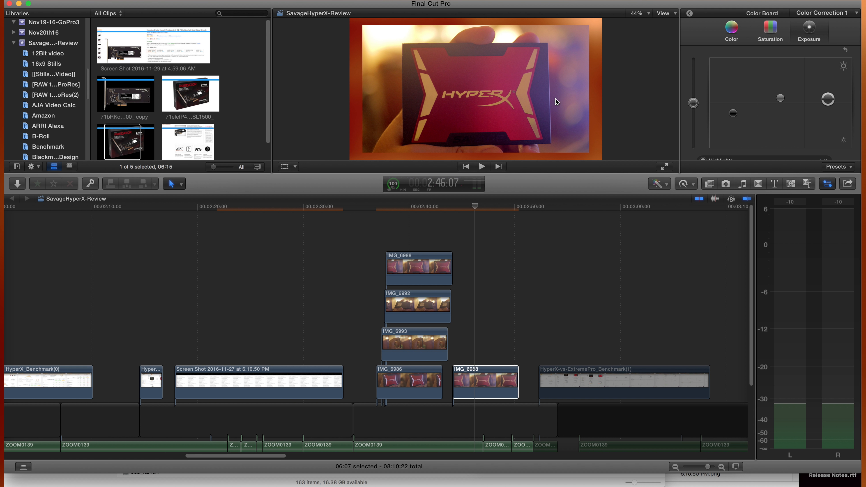
click(772, 34)
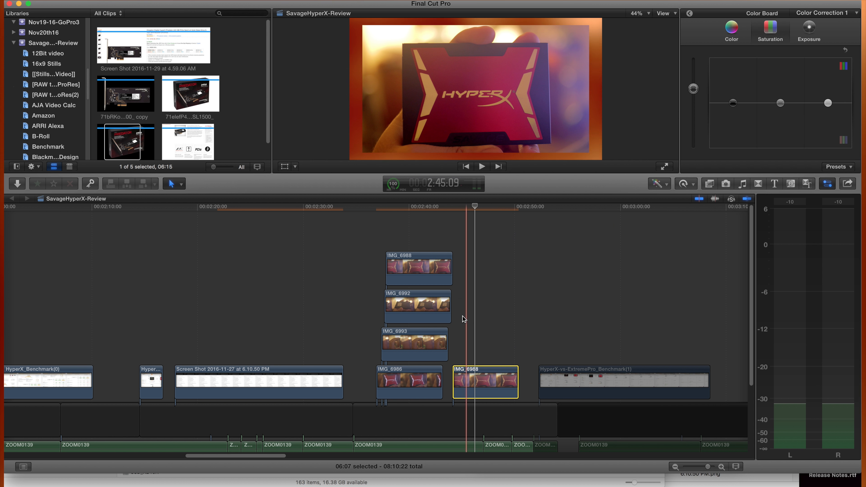
click(282, 288)
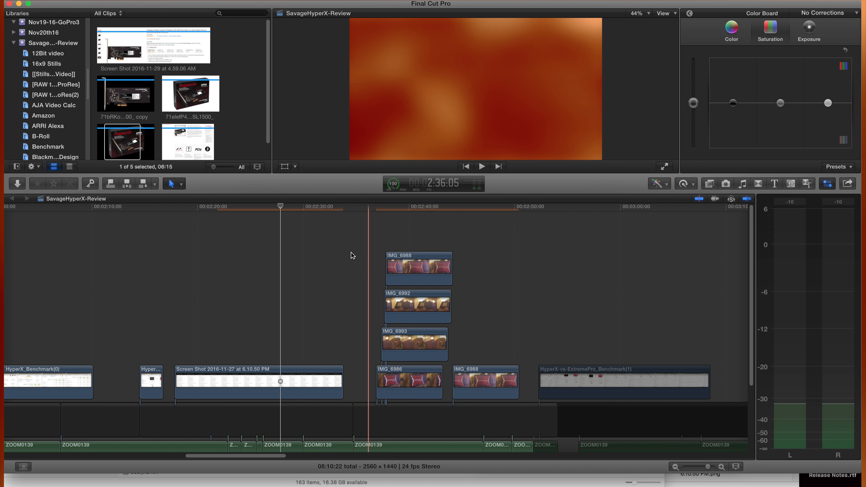
Check the Background render option in the Playback preferences and close the preferences
key(super+comma)
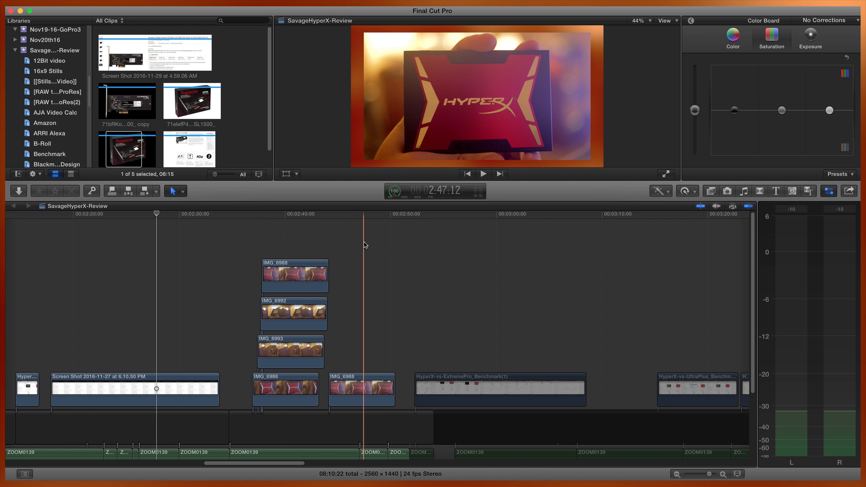
key(super+comma)
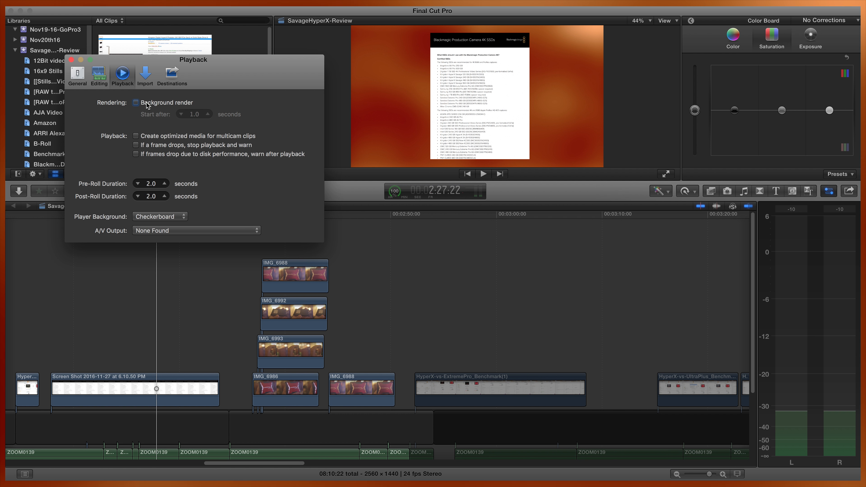
click(72, 60)
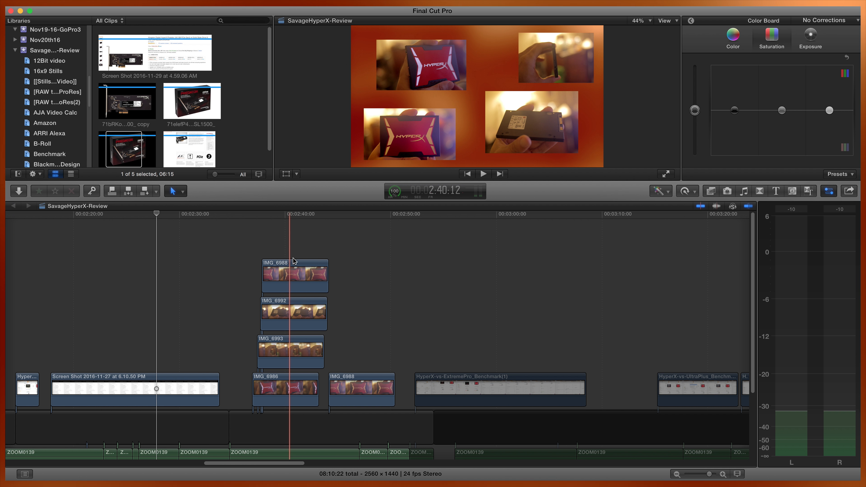
Examine the stacked IMG_6988, IMG_6992 and IMG_6993 clips around 2:40 and the IMG_6988 clip that follows them
scroll(267, 245, right, 1)
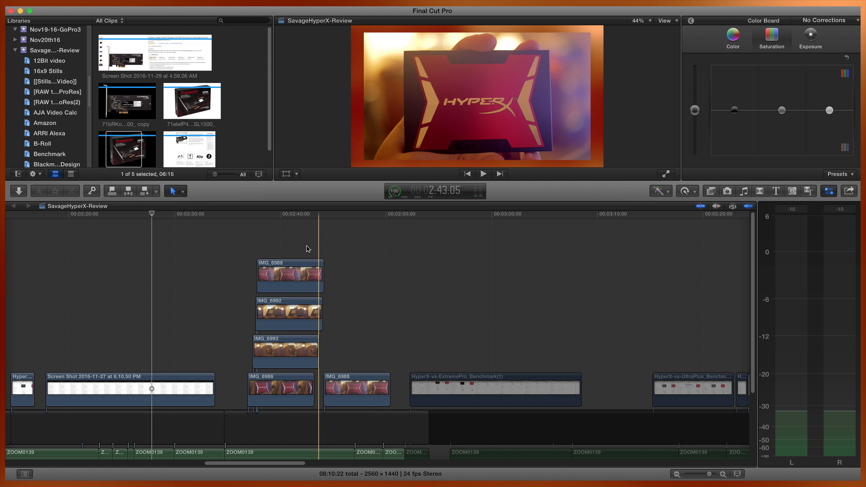
right_click(292, 269)
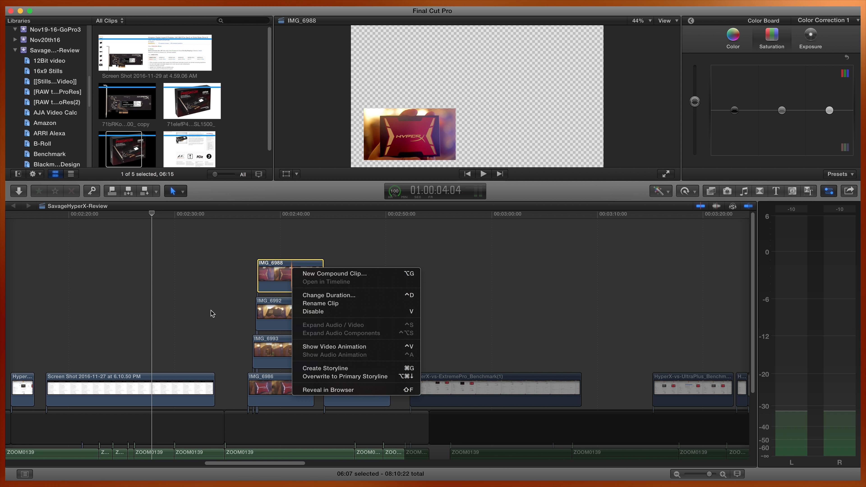
click(223, 283)
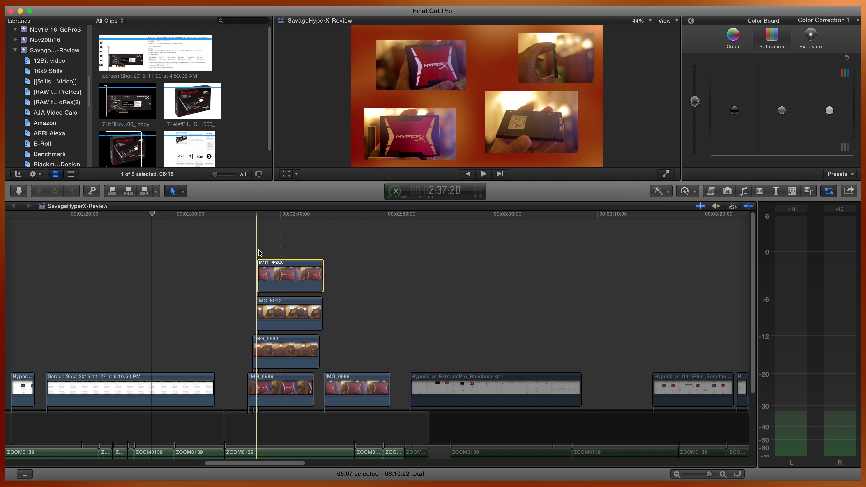
click(283, 237)
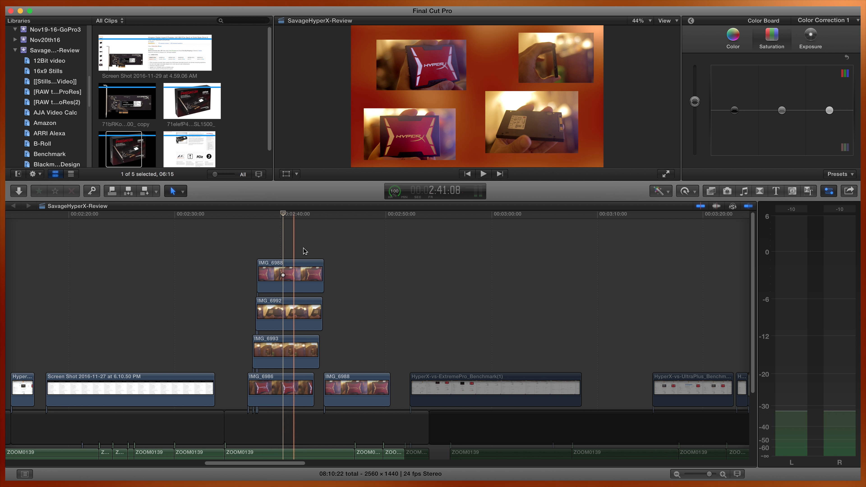
click(290, 271)
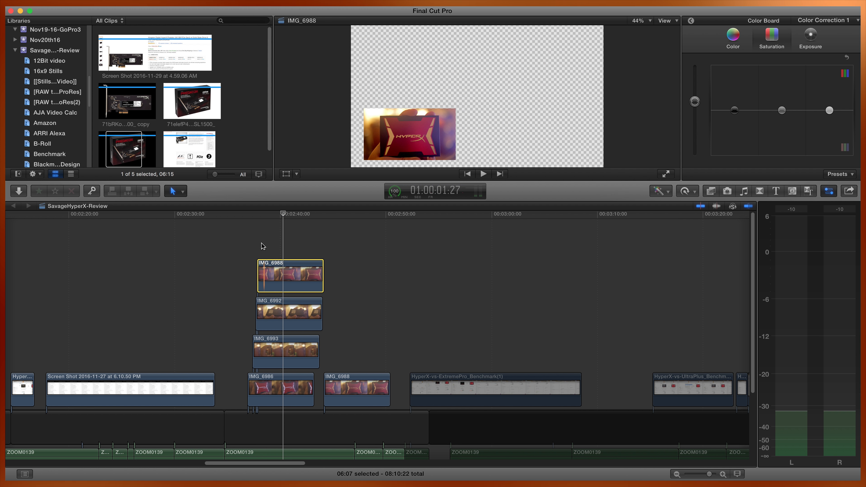
click(257, 240)
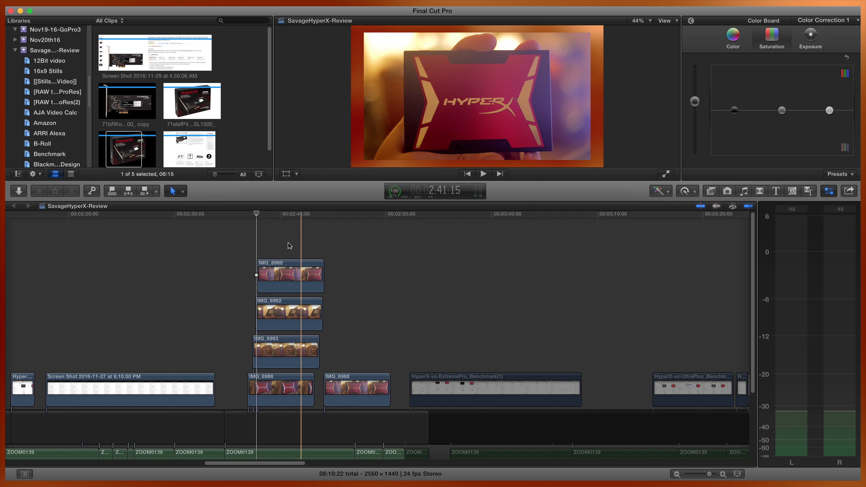
scroll(329, 247, down, 3)
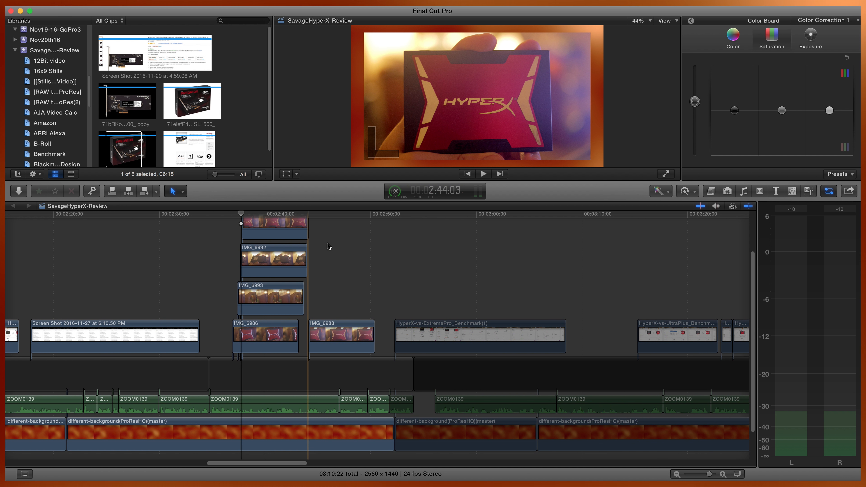
scroll(328, 247, up, 3)
key(super+minus)
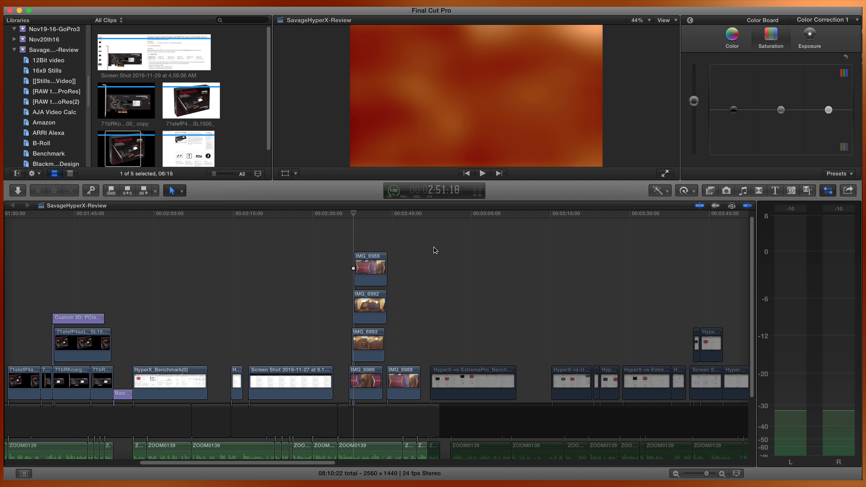
click(416, 245)
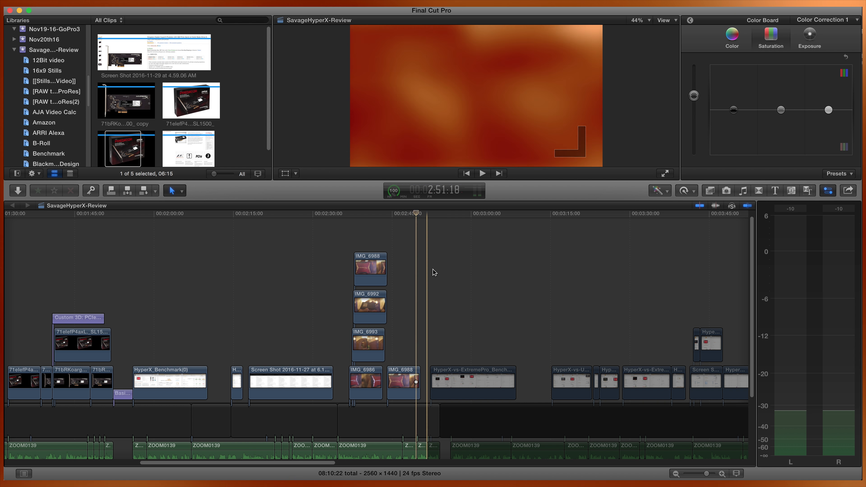
Select all the disabled clips between about 2:50 and 5:50, enable them again, and place the playhead at 5:05:16
scroll(441, 275, right, 3)
scroll(440, 274, right, 10)
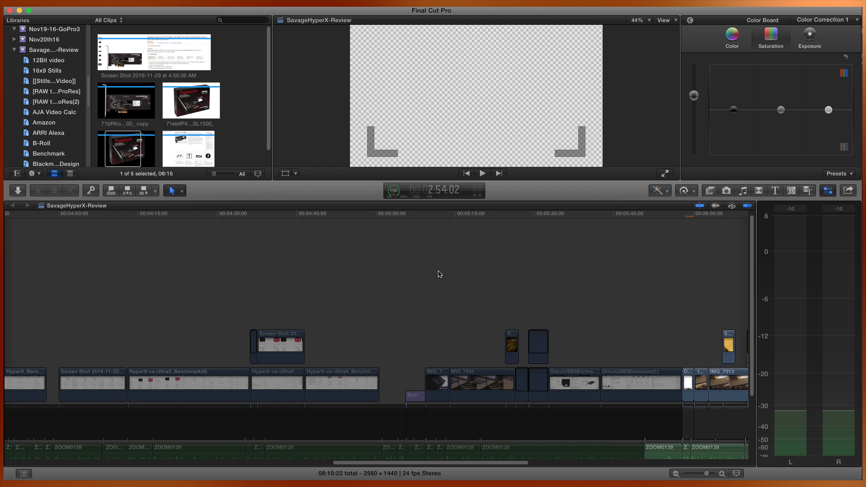
scroll(440, 275, right, 3)
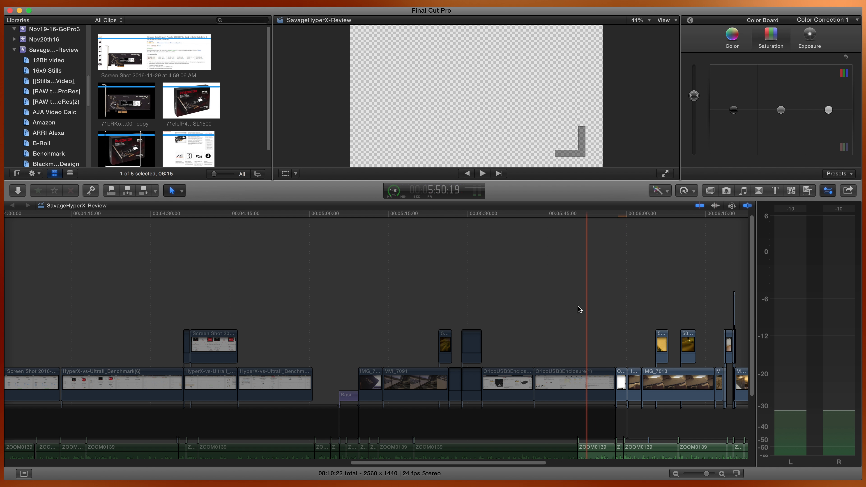
key(shift+z)
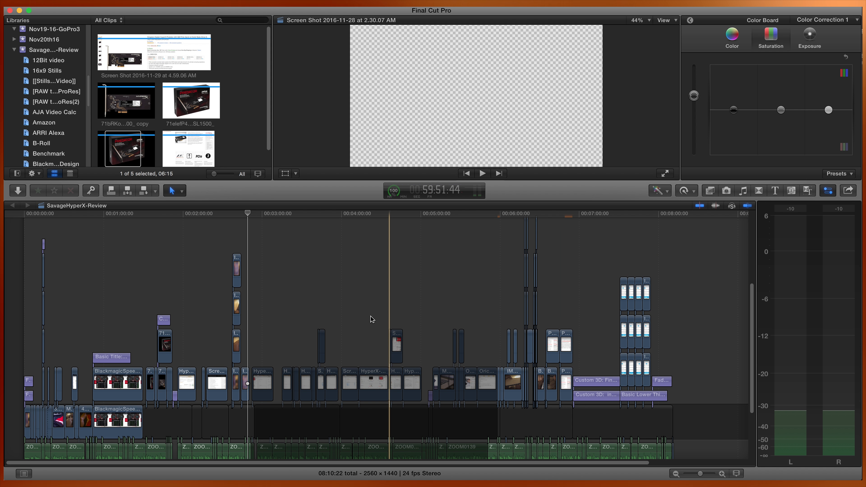
scroll(371, 319, down, 5)
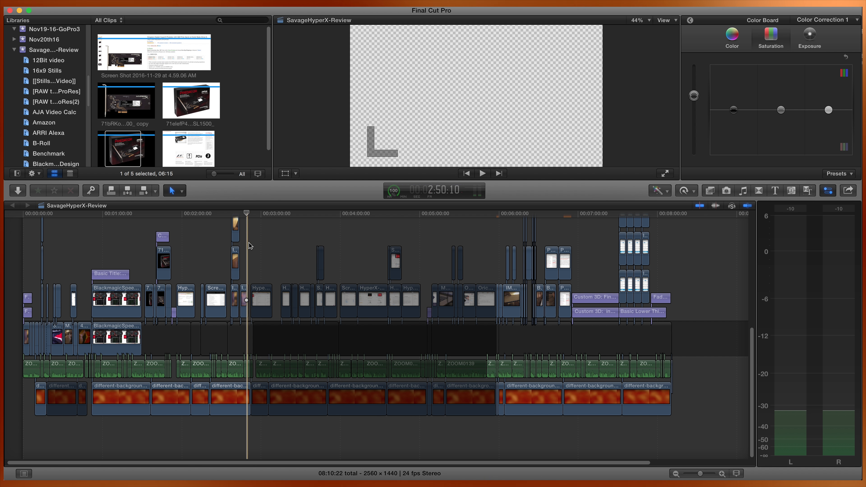
drag(251, 230, 478, 430)
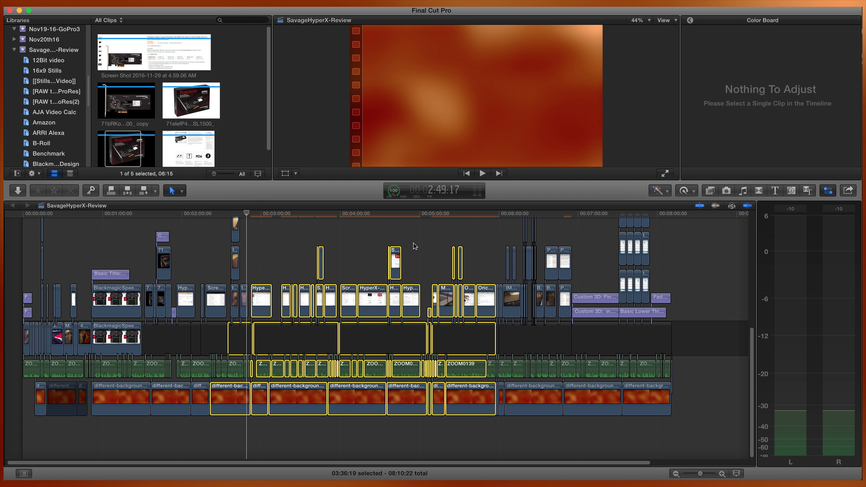
click(427, 248)
click(427, 248)
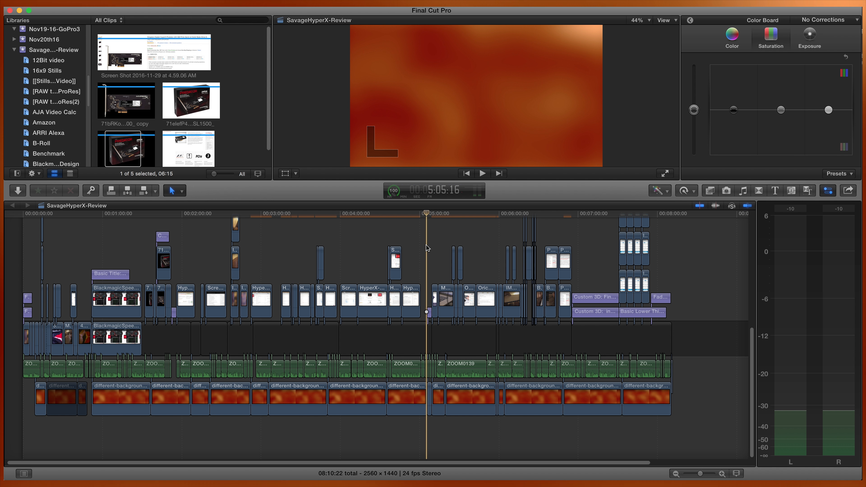
Review the re-enabled benchmark, enclosure and background clips between about 2:50 and 6:00 in the timeline
key(super+equal)
key(super+equal)
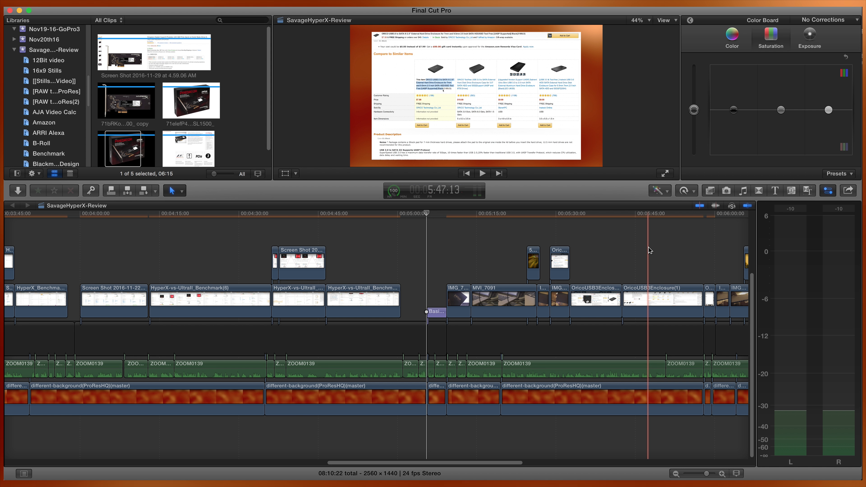
scroll(649, 250, right, 5)
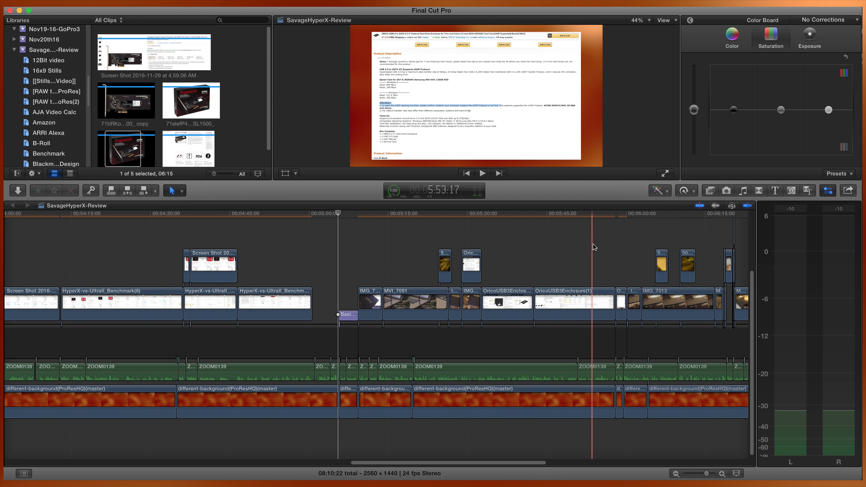
scroll(593, 247, right, 3)
scroll(594, 247, up, 1)
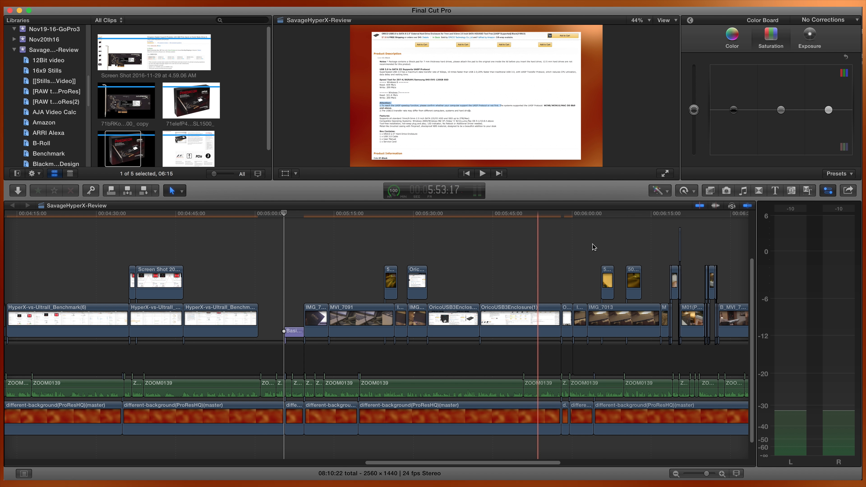
scroll(480, 282, right, 5)
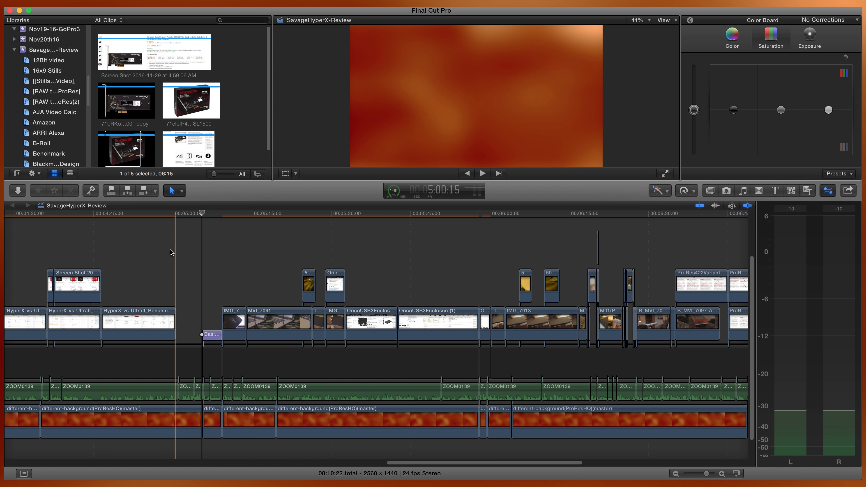
scroll(101, 245, left, 10)
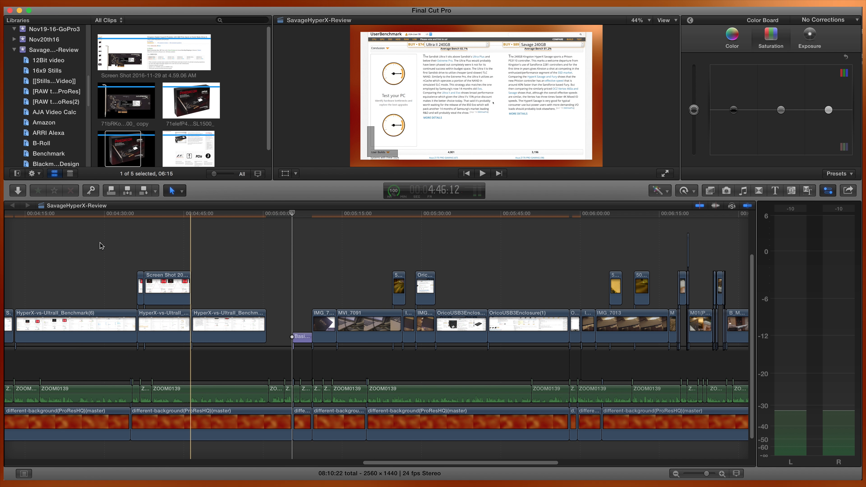
scroll(101, 245, left, 10)
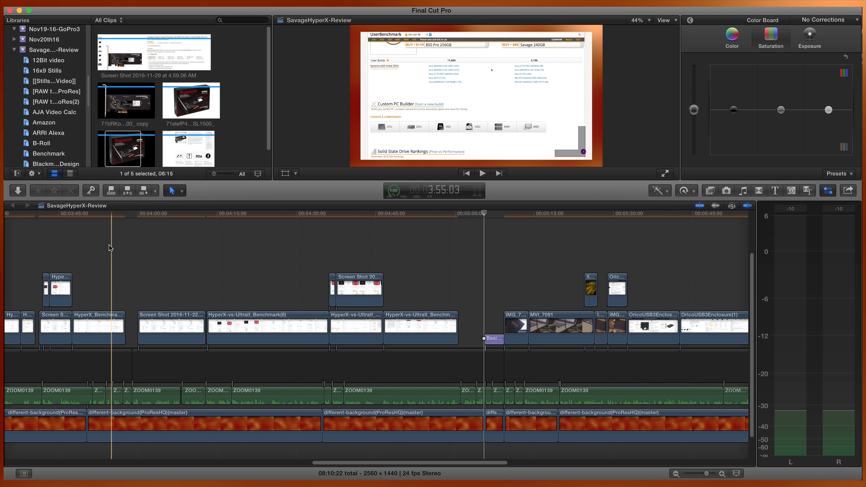
scroll(111, 248, left, 5)
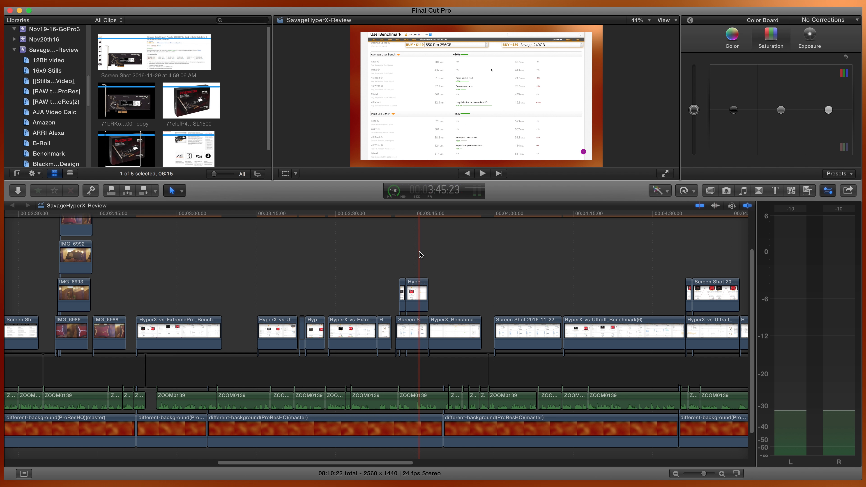
Survey the full SavageHyperX-Review timeline from its start to the stacked clips and titles near the end
key(super+minus)
key(super+minus)
key(super+minus)
key(super+minus)
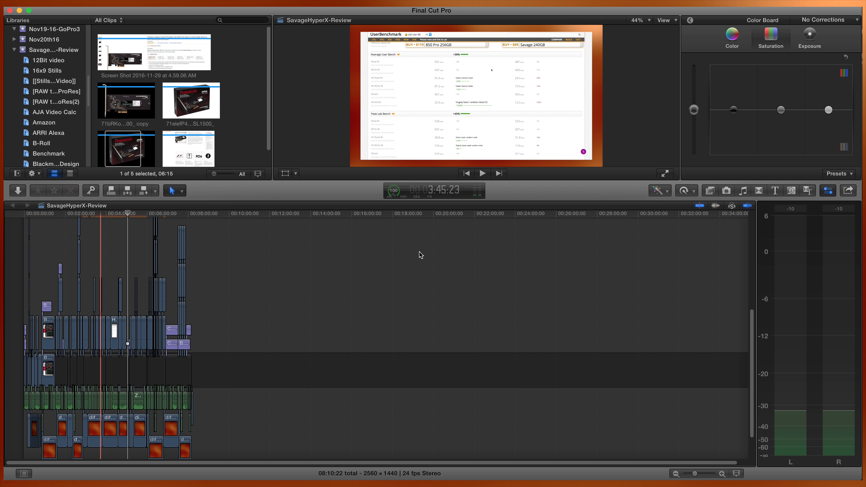
key(super+equal)
key(super+equal)
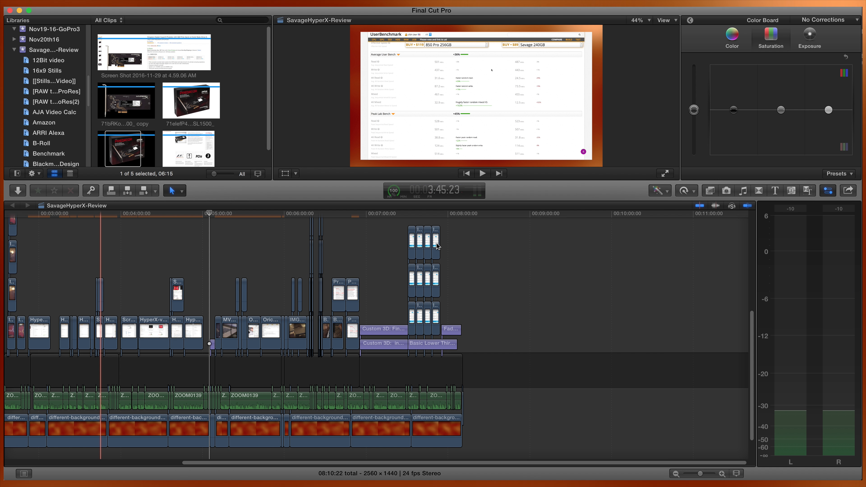
scroll(307, 251, left, 3)
scroll(307, 251, up, 3)
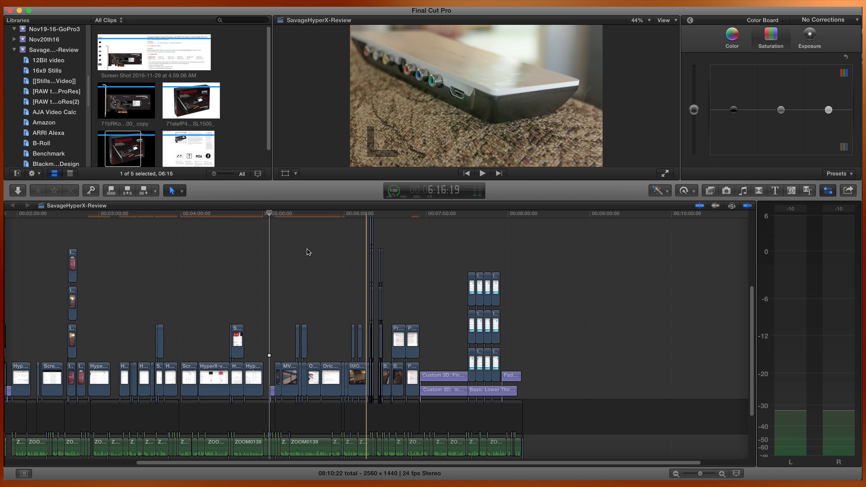
scroll(308, 251, left, 5)
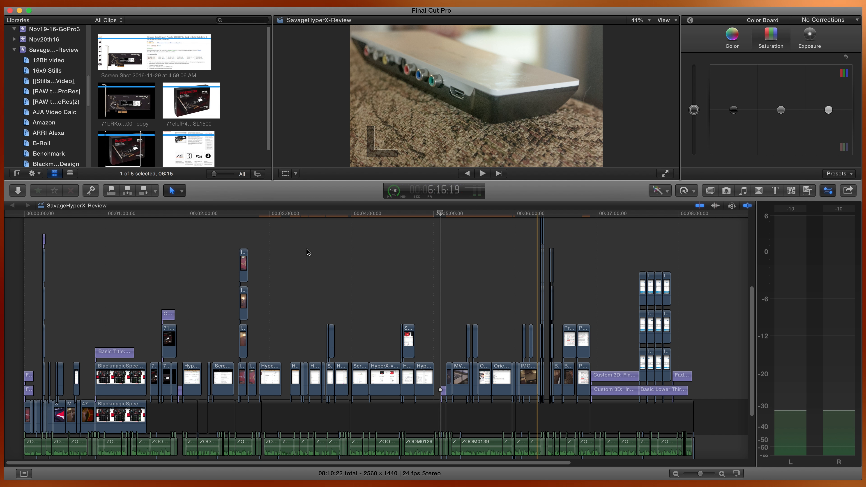
click(324, 263)
click(307, 267)
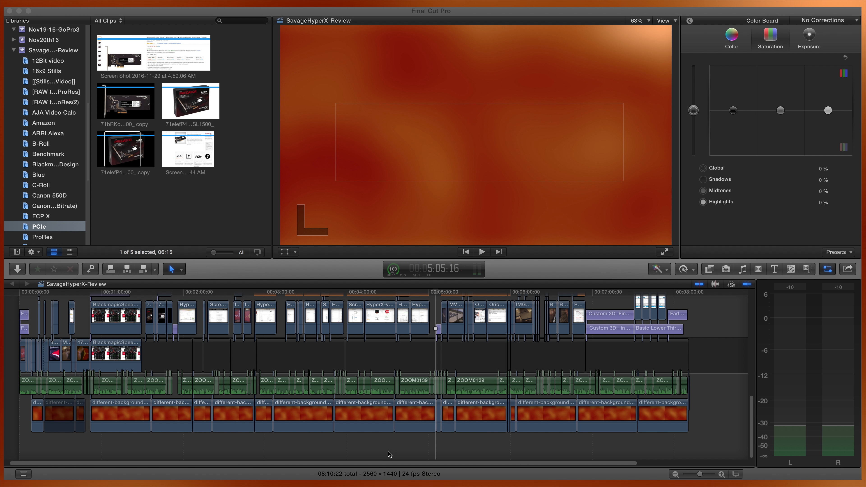
click(373, 476)
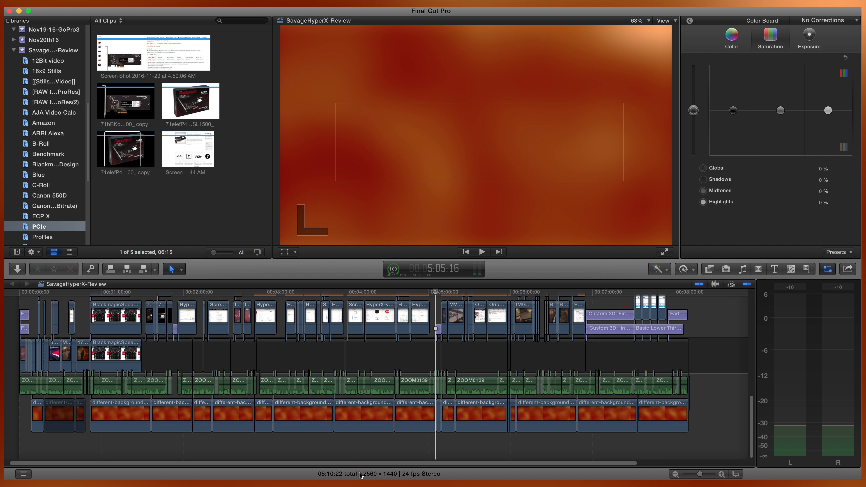